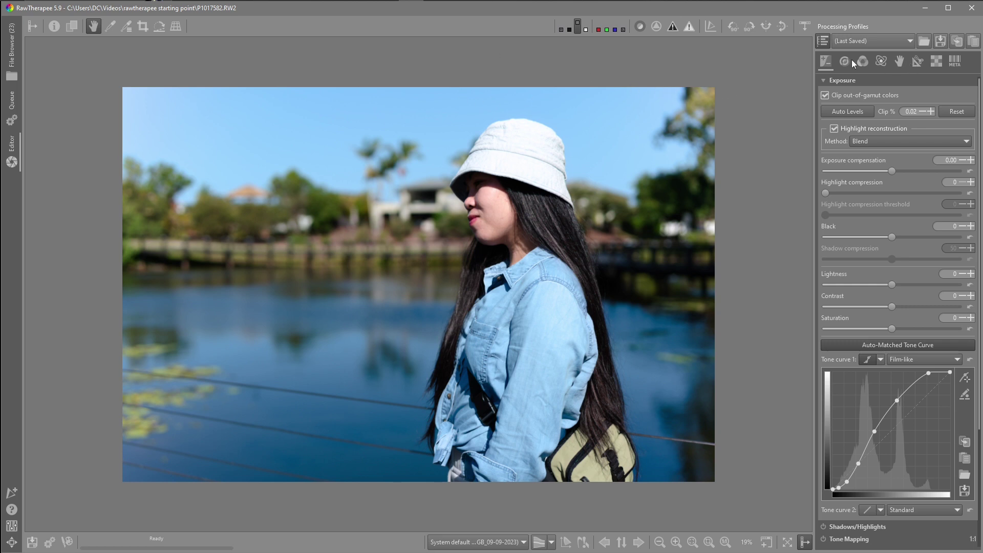
Turn off profiled vignetting correction and toggle geometric distortion correction off and back on to compare the photo
left_click(917, 62)
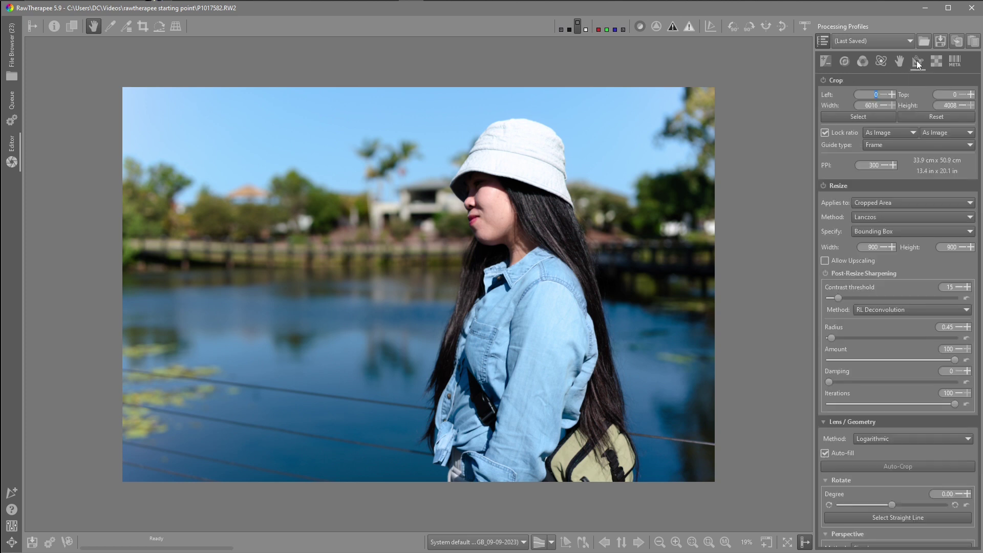
scroll(836, 235, "down", 5)
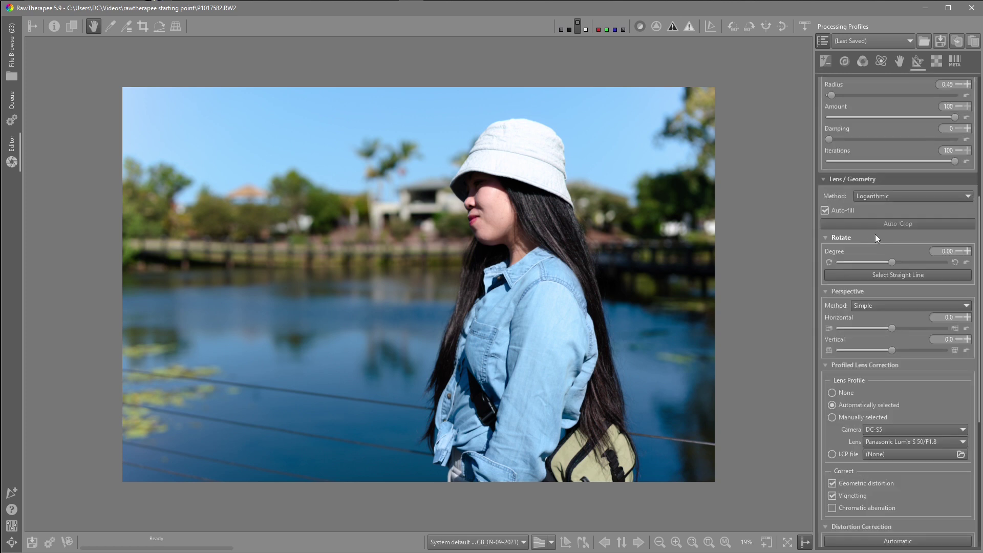
scroll(875, 237, "down", 3)
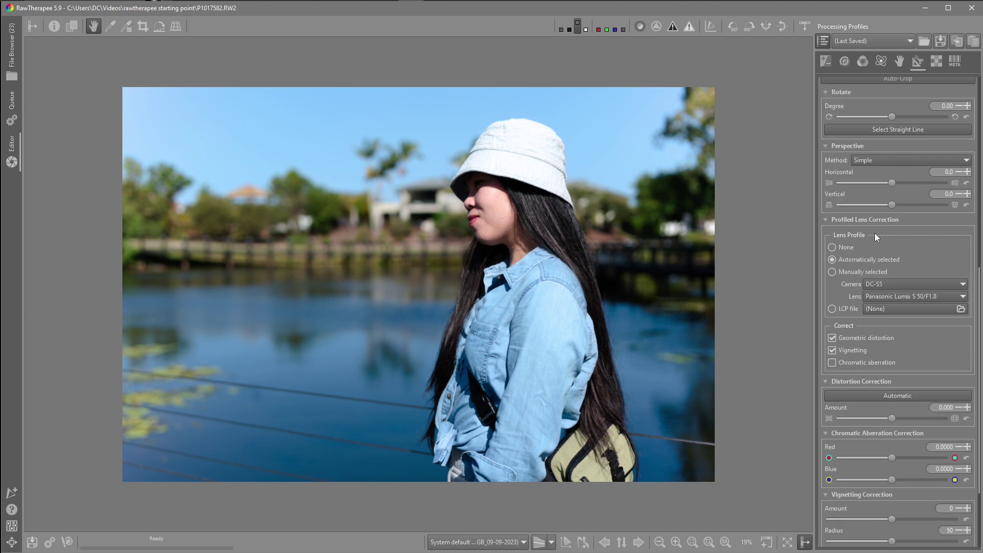
scroll(874, 232, "down", 2)
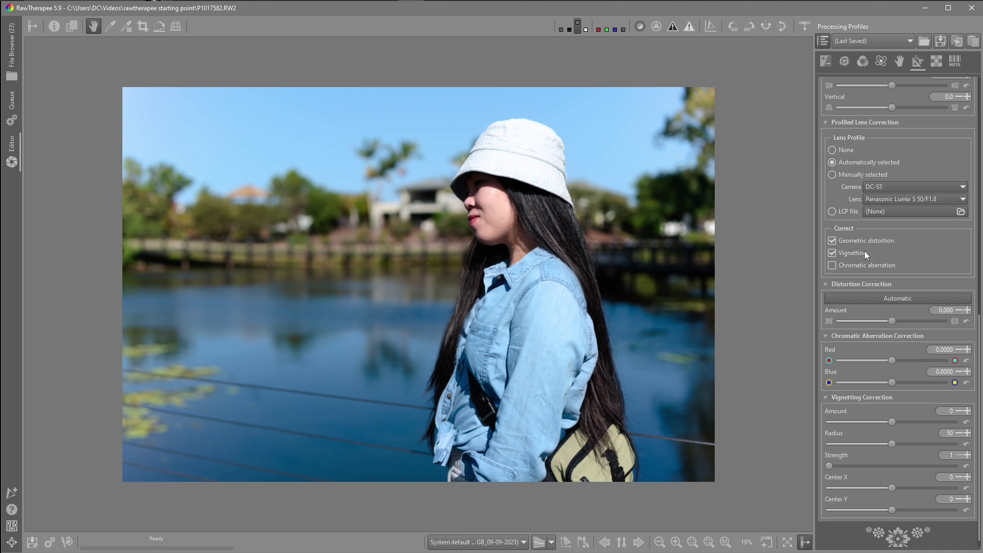
left_click(831, 252)
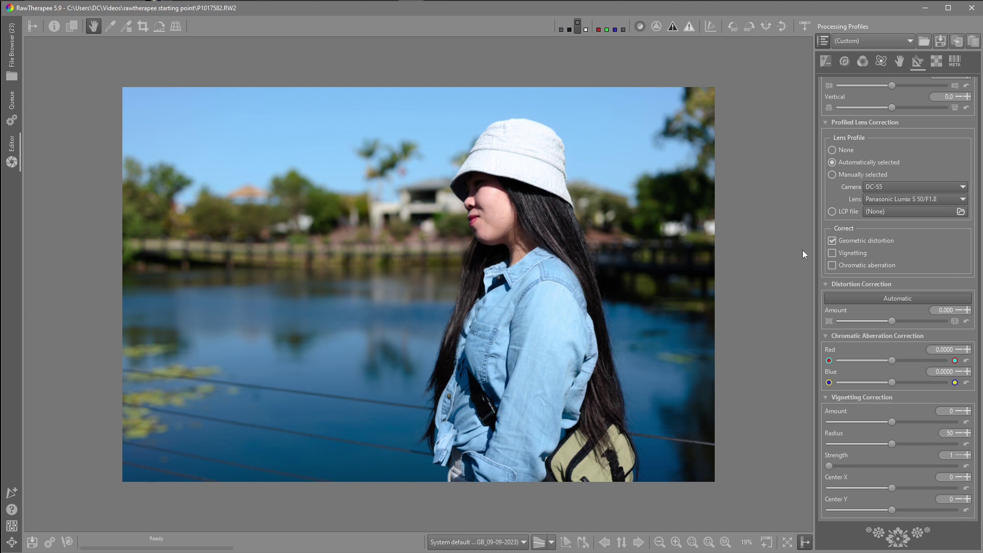
left_click(831, 240)
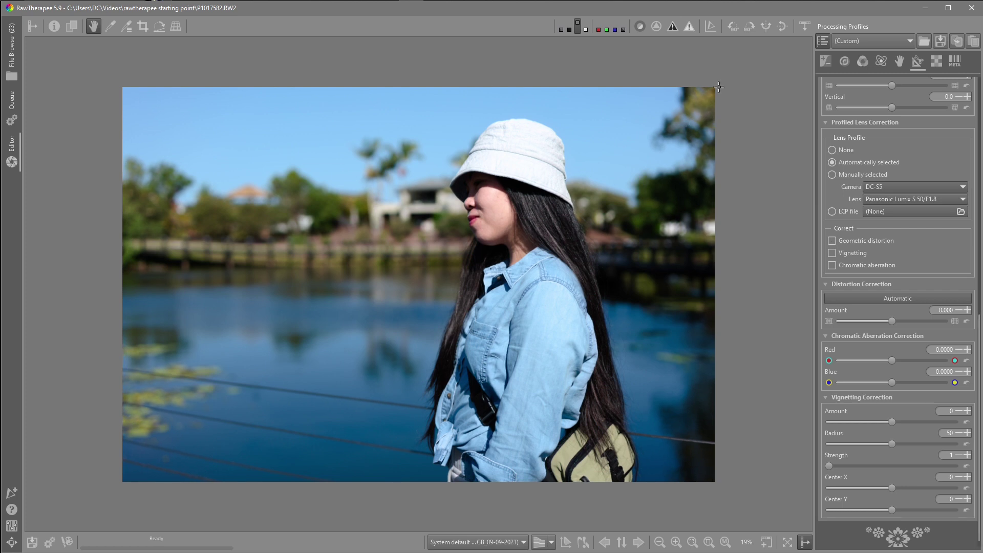
left_click(832, 242)
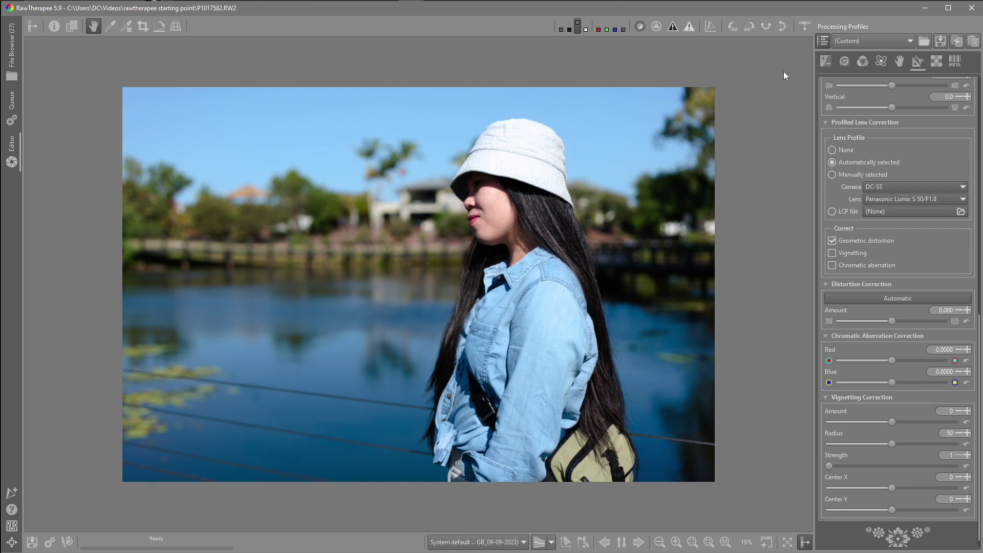
Open P1017582.JPG from the filmstrip to compare its corner brightness, and reopen P1017582.RW2
left_click(802, 28)
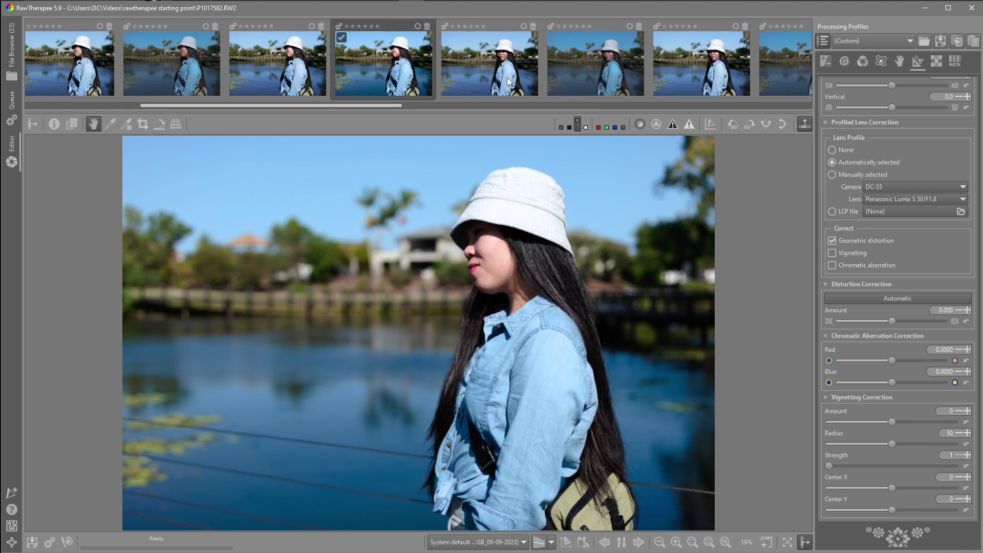
double_click(367, 60)
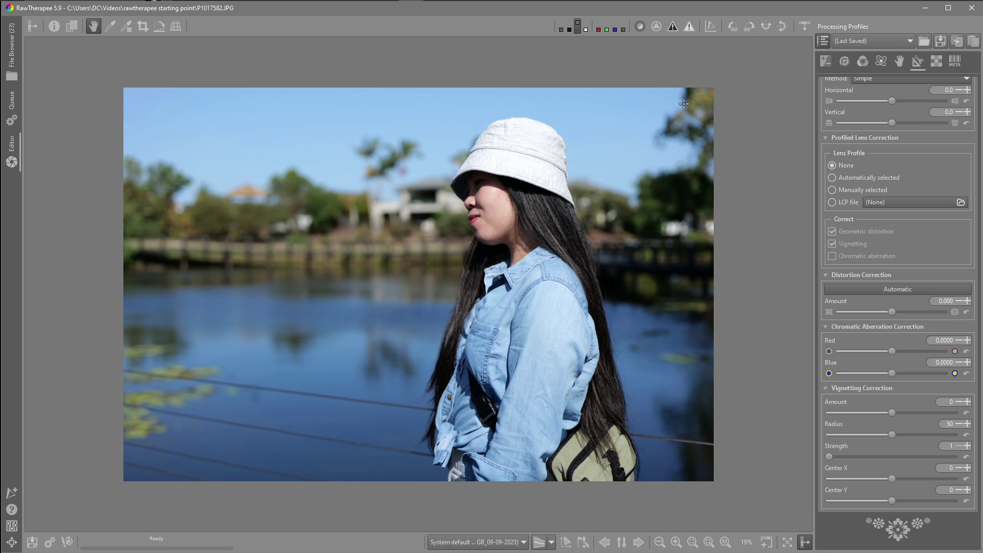
left_click(804, 26)
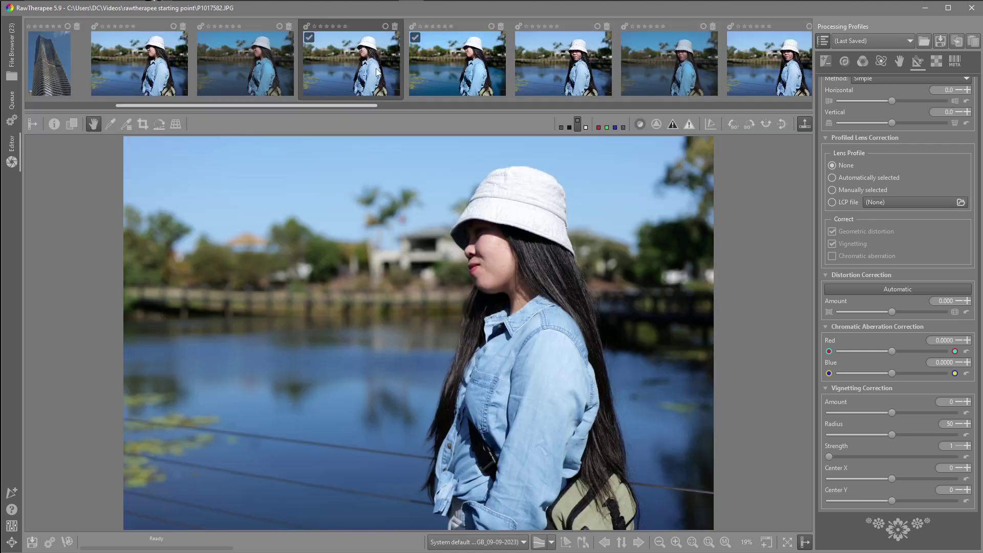
double_click(461, 63)
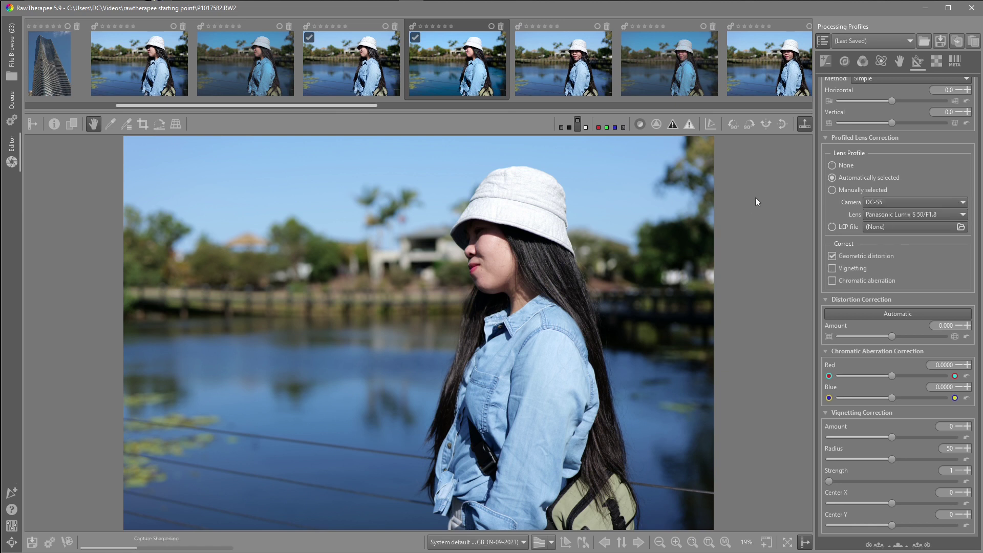
left_click(805, 125)
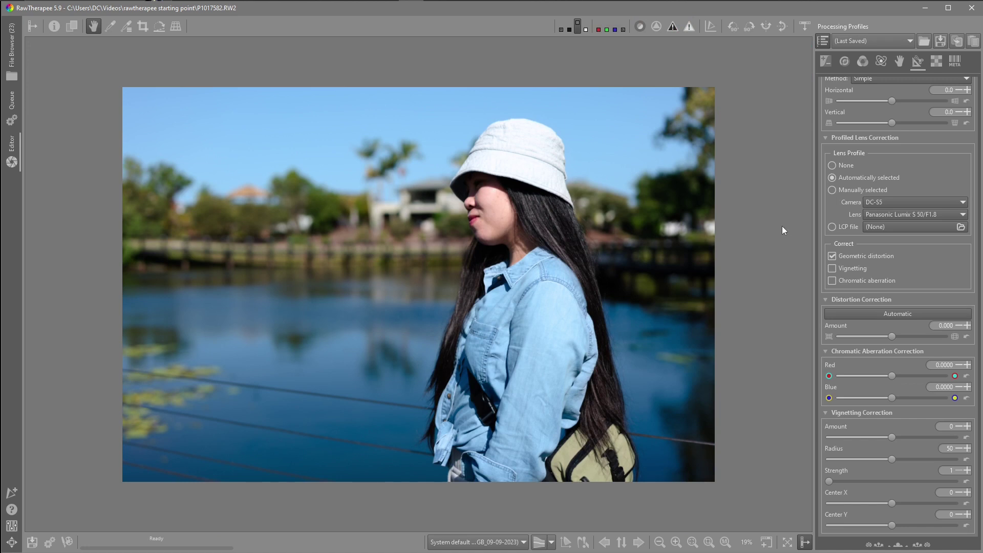
Toggle the profiled geometric distortion and vignetting corrections to compare, leaving only geometric distortion enabled
left_click(831, 254)
left_click(832, 256)
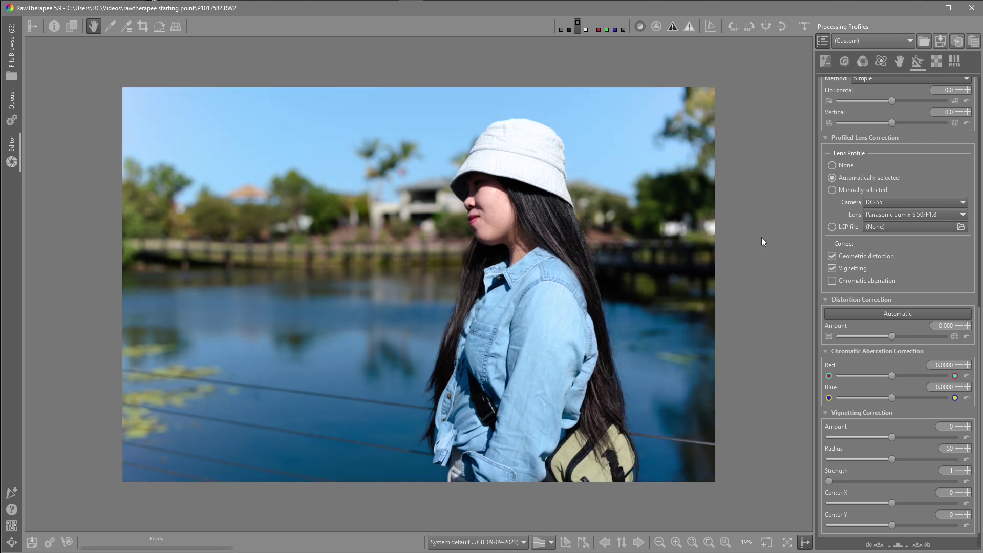
left_click(832, 271)
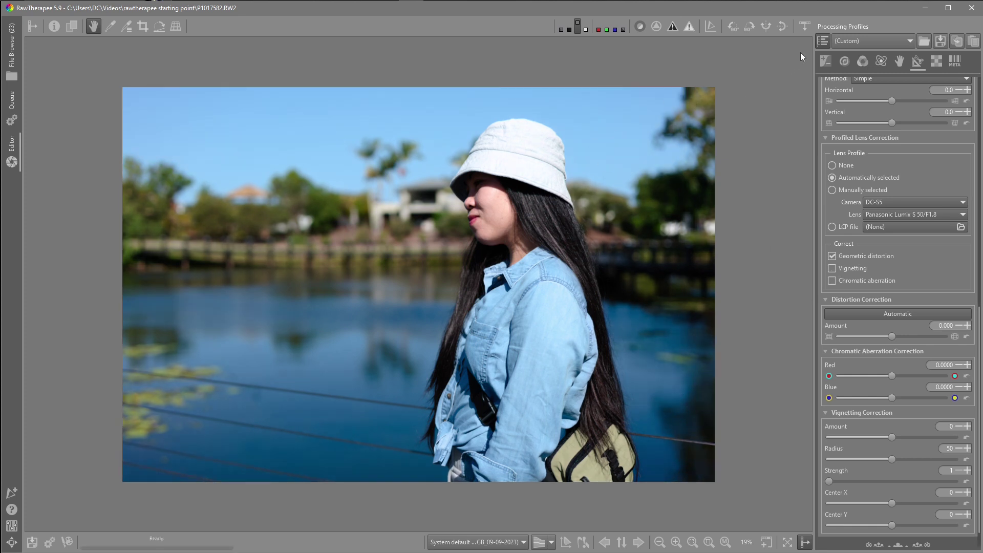
Open the striped-panel photo P1017966.RW2 from the filmstrip and hide the filmstrip
left_click(804, 26)
scroll(583, 76, "down", 3)
scroll(582, 75, "down", 5)
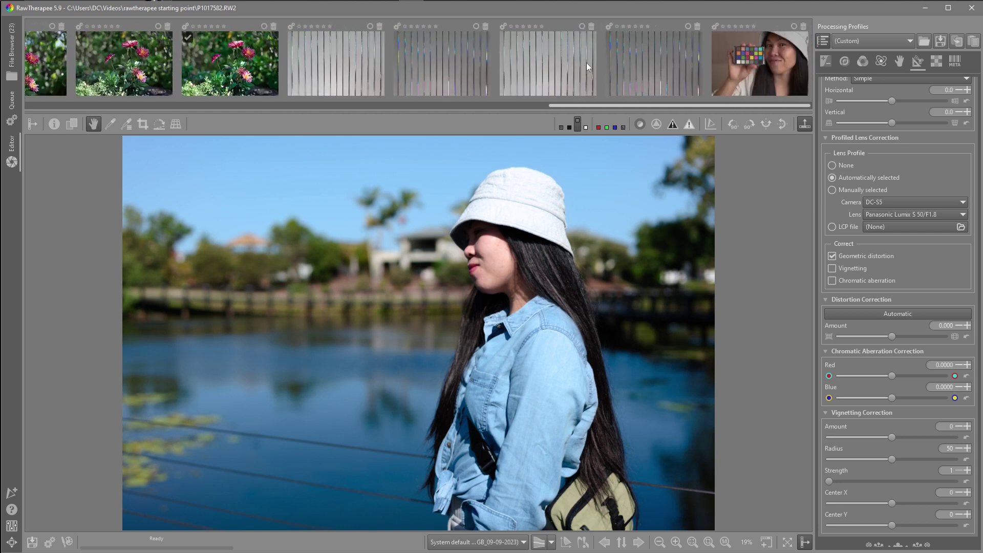
left_click(654, 56)
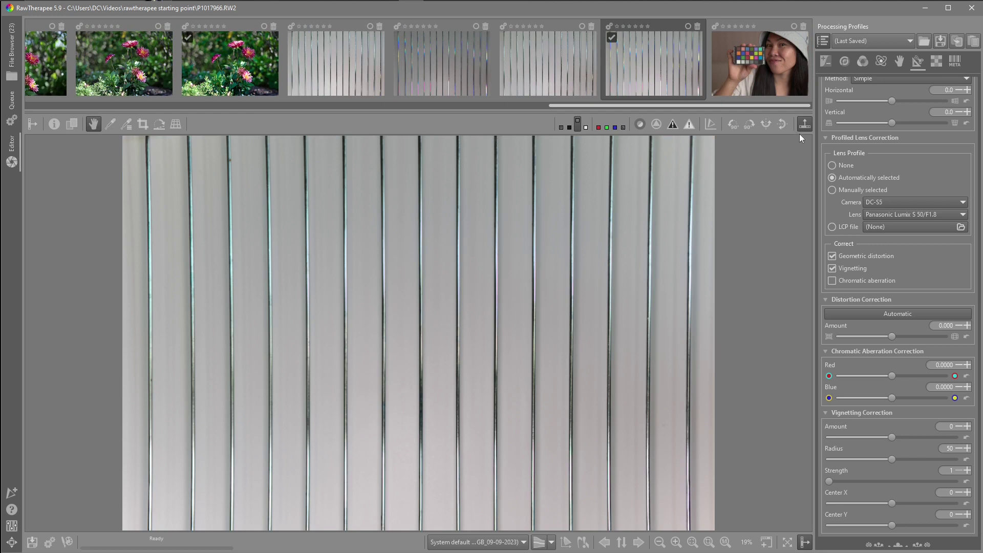
left_click(804, 127)
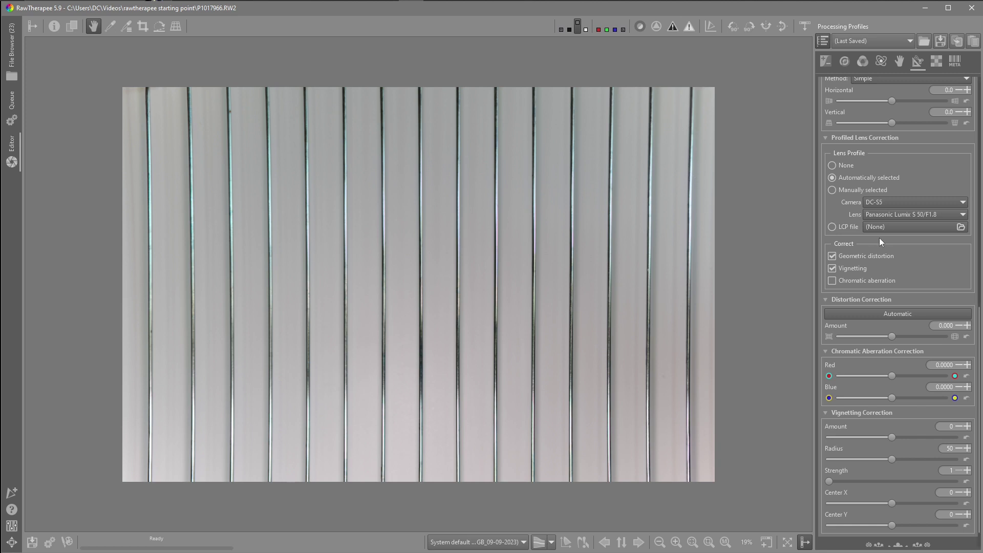
Turn off the profiled vignetting and geometric distortion corrections for the striped-panel photo
left_click(832, 268)
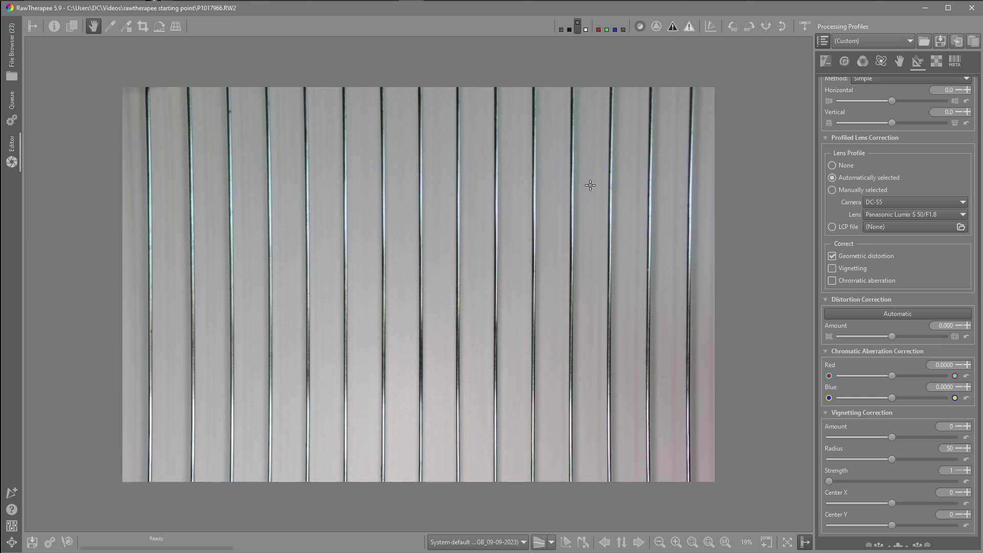
left_click(832, 256)
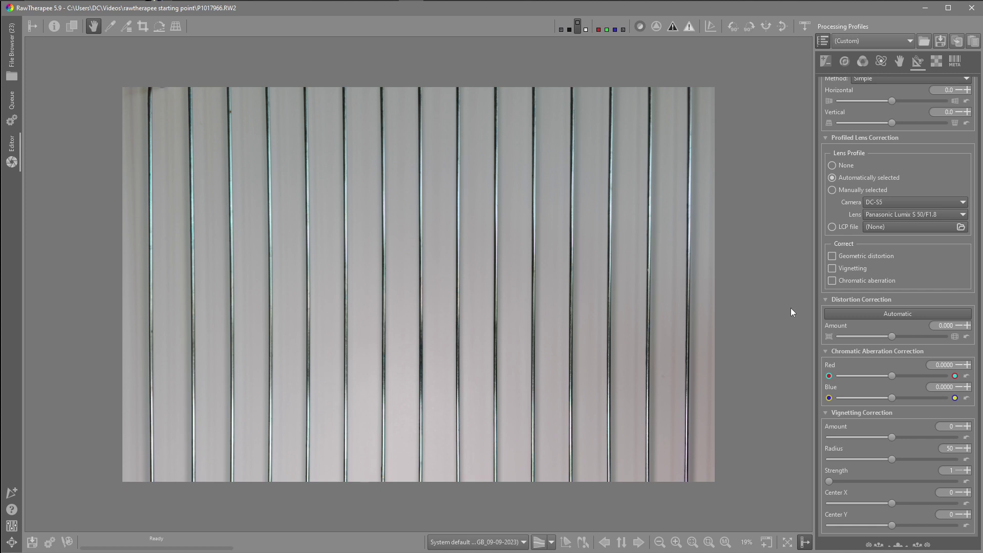
scroll(803, 322, "down", 1)
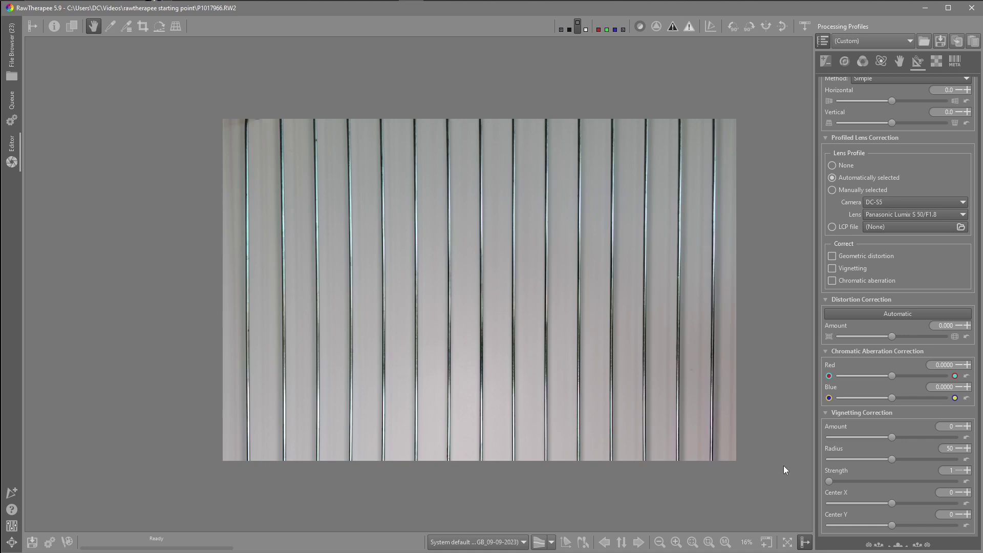
left_click(711, 539)
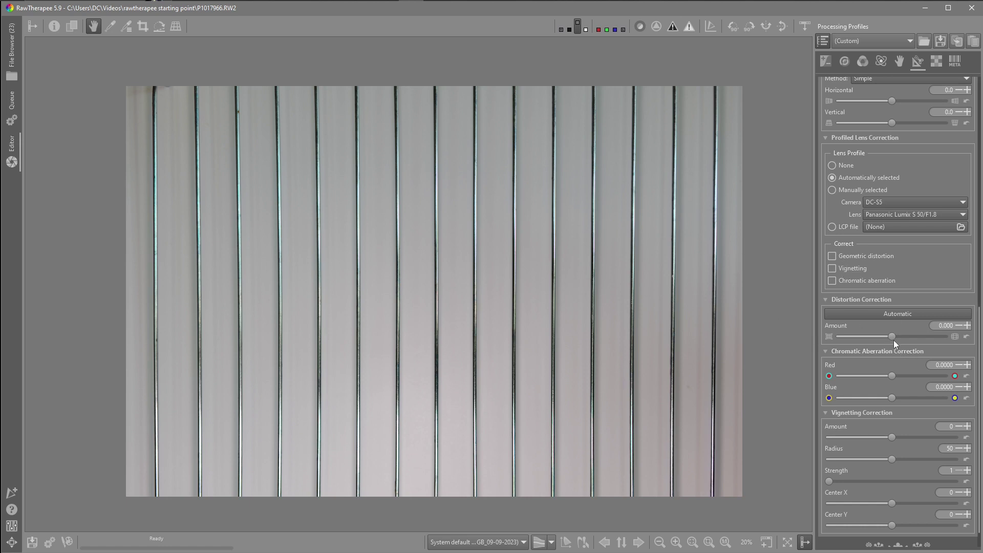
Try manual distortion correction amounts of 0.093 and 0.054, and reset the amount
mouse_move(891, 337)
left_mouse_down()
mouse_move(883, 336)
mouse_move(904, 342)
left_mouse_up()
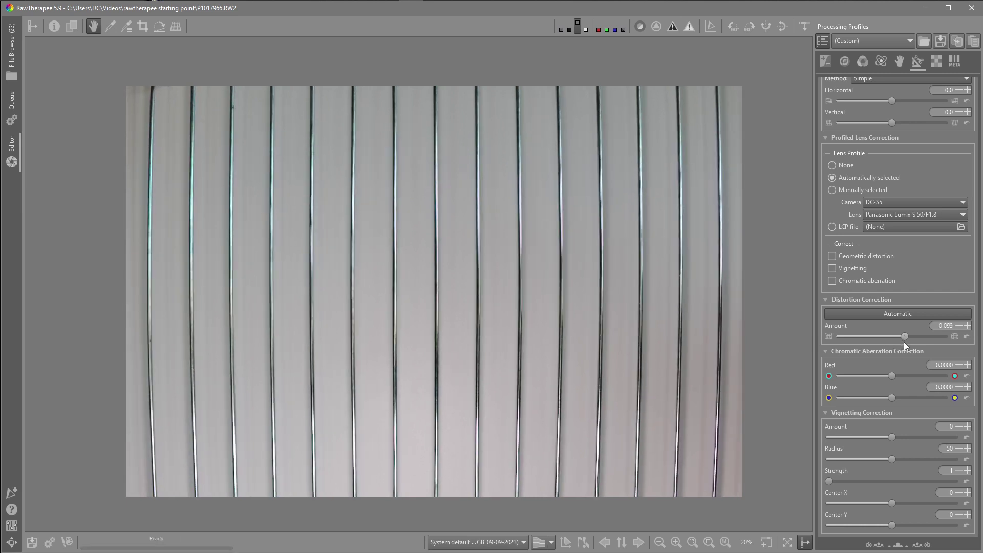
left_click_drag(896, 340, 899, 340)
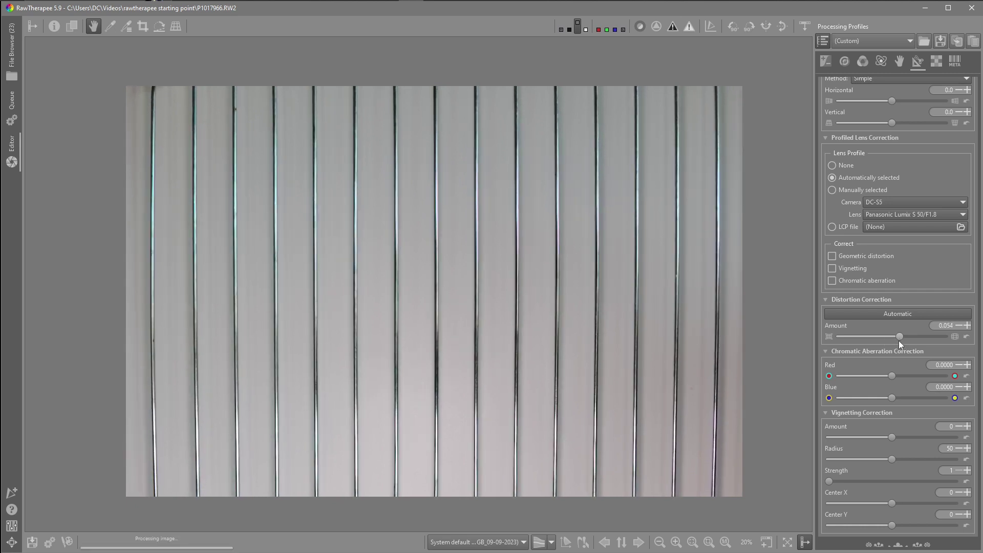
left_click(966, 336)
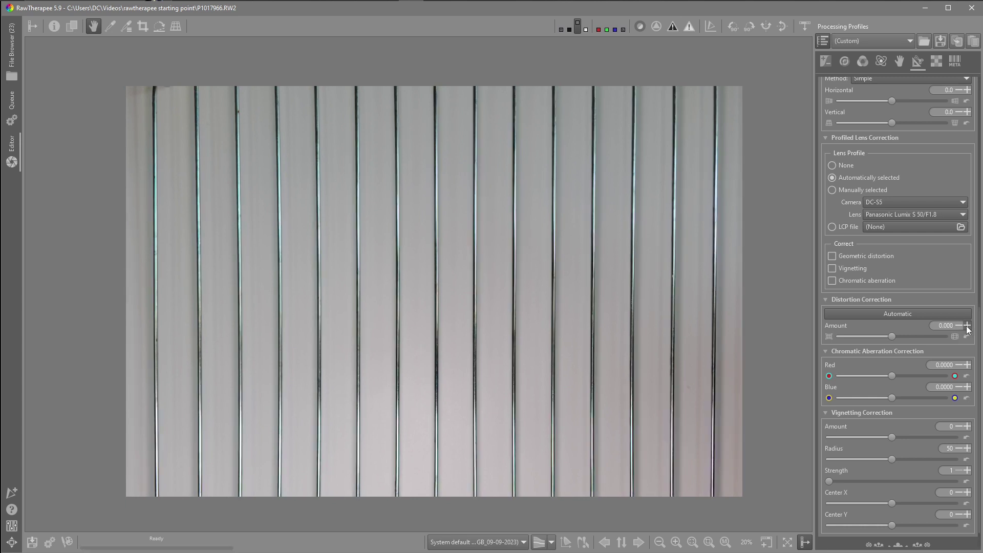
Set the manual distortion correction amount to 0.006, resetting it once to compare the panel lines
left_click(967, 328)
left_click(967, 328)
left_click(967, 328)
left_click(967, 328)
left_click(966, 328)
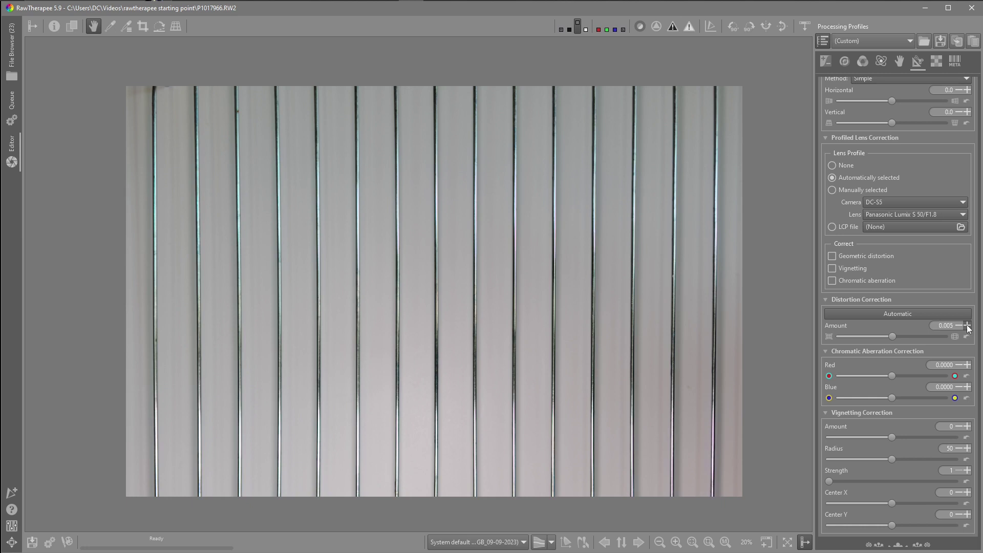
left_click(967, 328)
left_click(967, 328)
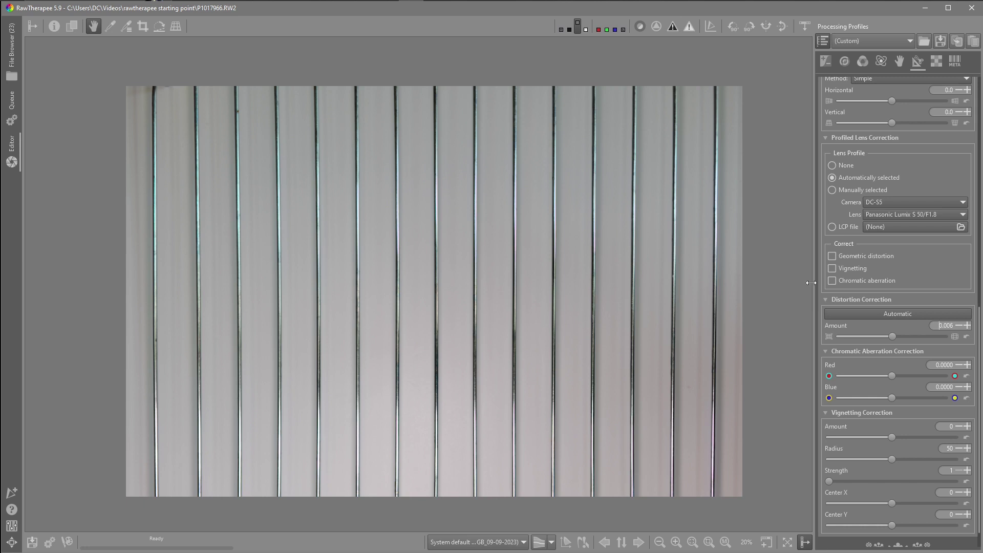
left_click(965, 337)
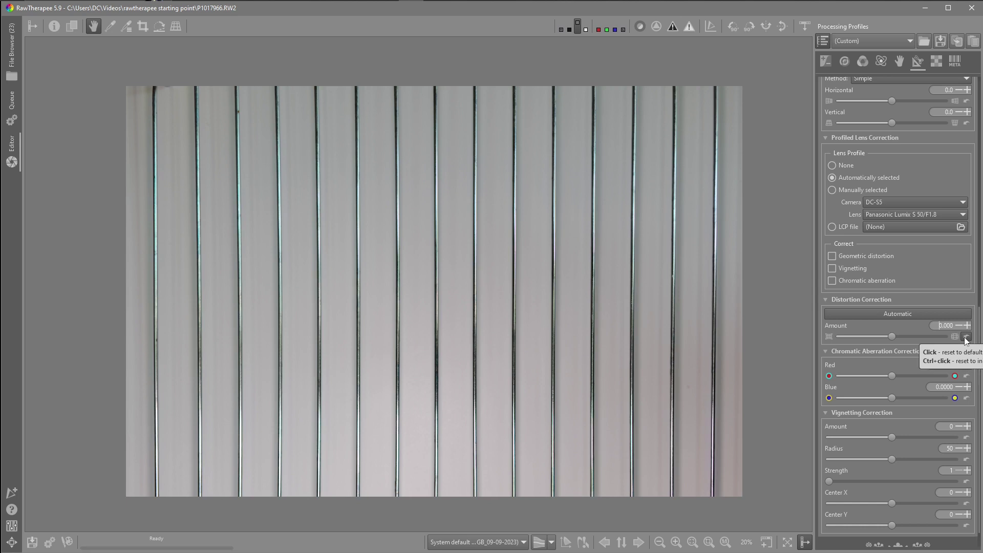
left_click(967, 325)
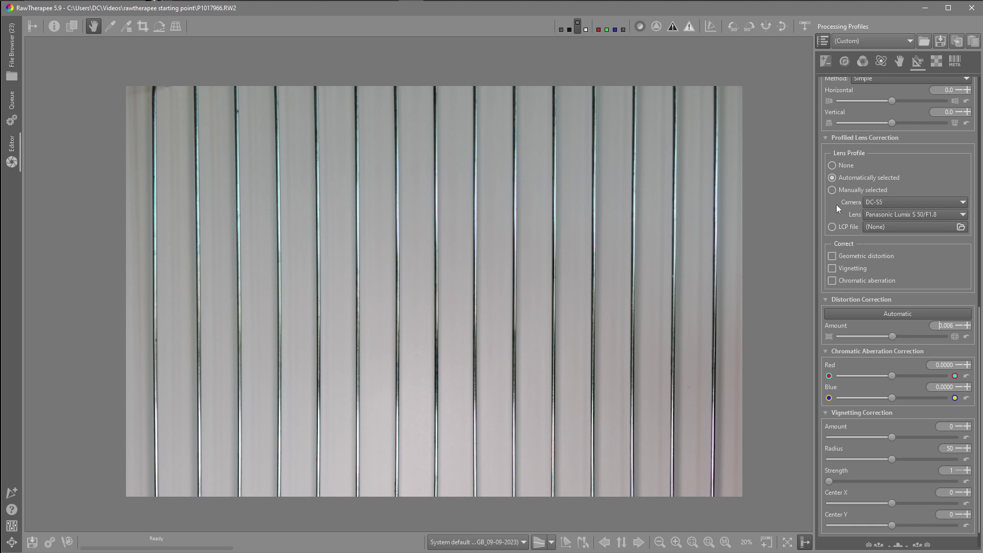
Enable the profiled geometric distortion and vignetting corrections to compare with the manual correction, and disable both again
left_click(832, 257)
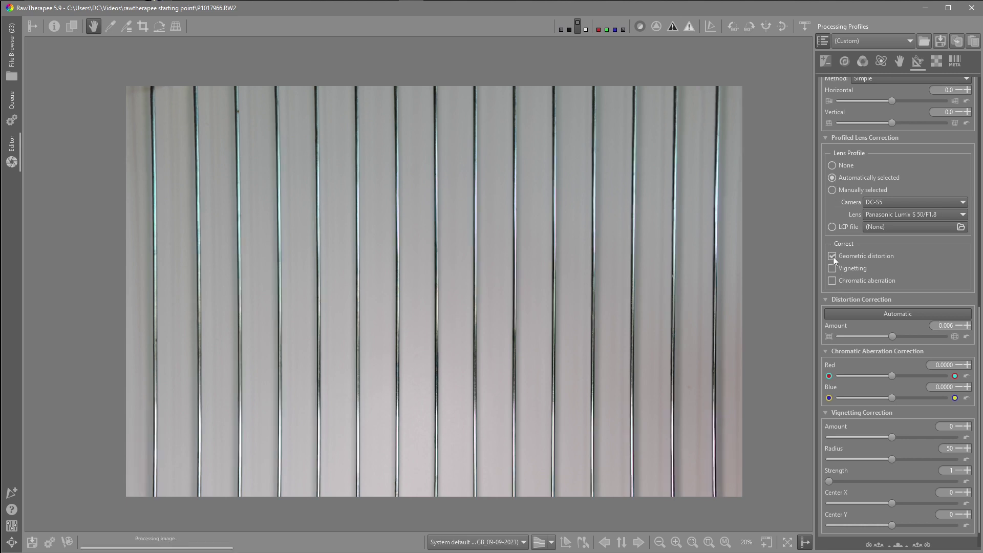
left_click(832, 268)
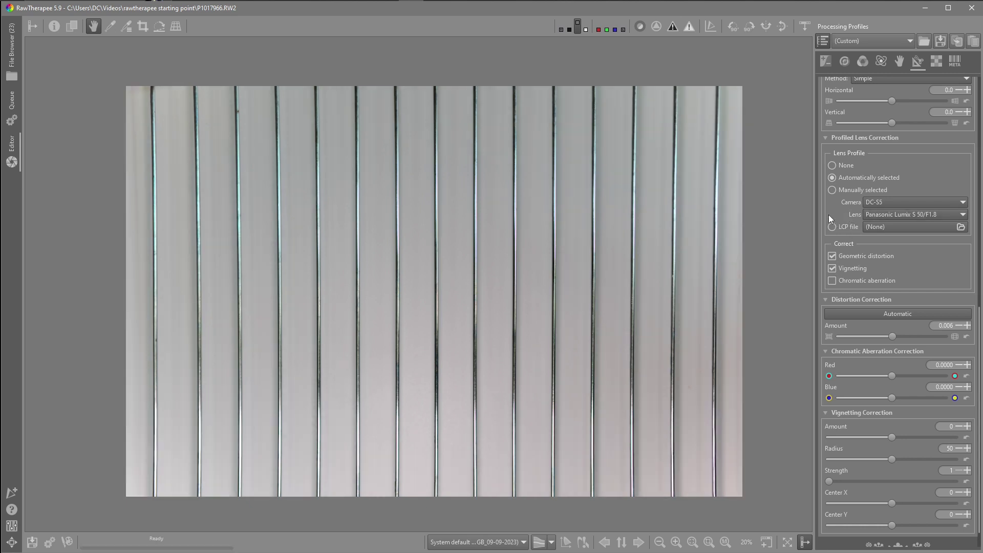
left_click(833, 267)
left_click(832, 257)
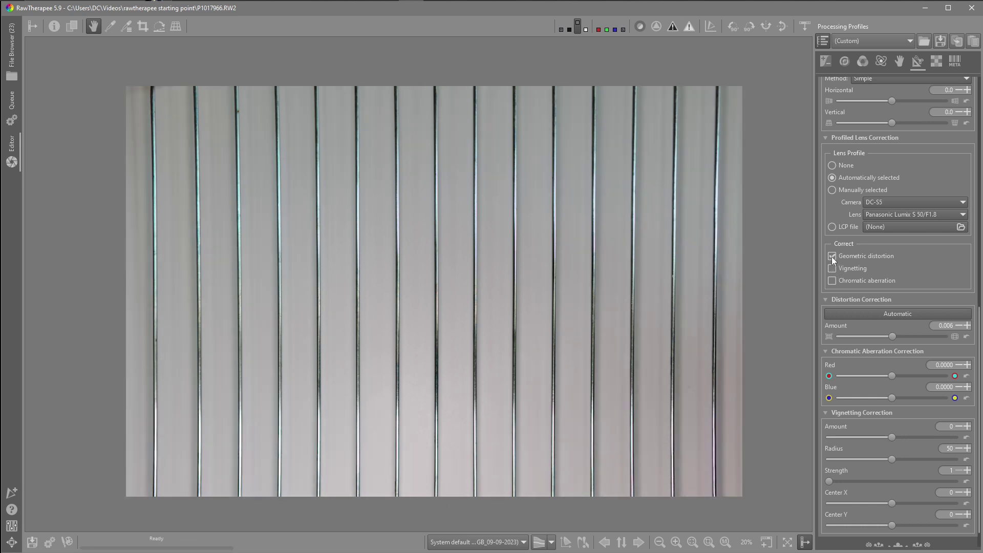
Look through the existing processing profiles in the save dialog and close it without saving
left_click(941, 41)
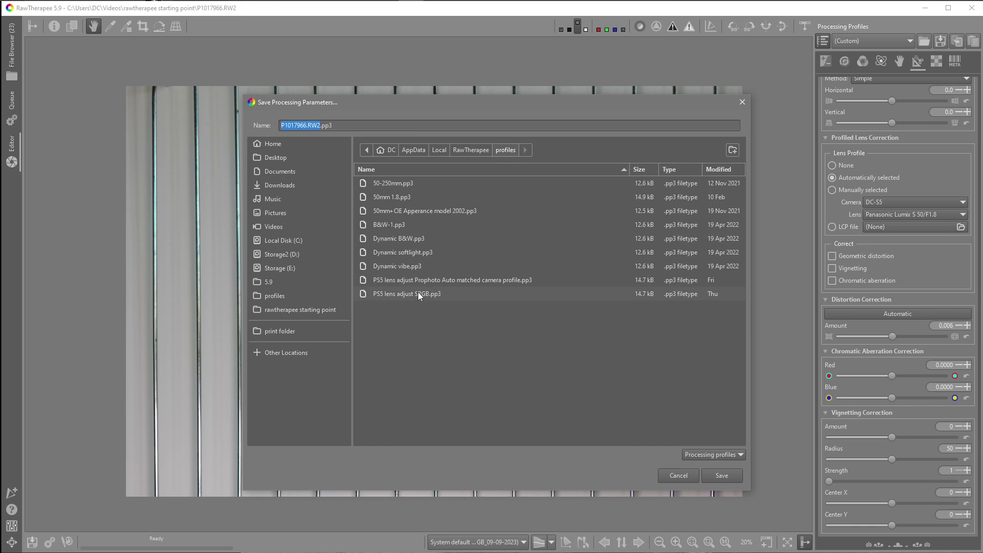
left_click(742, 103)
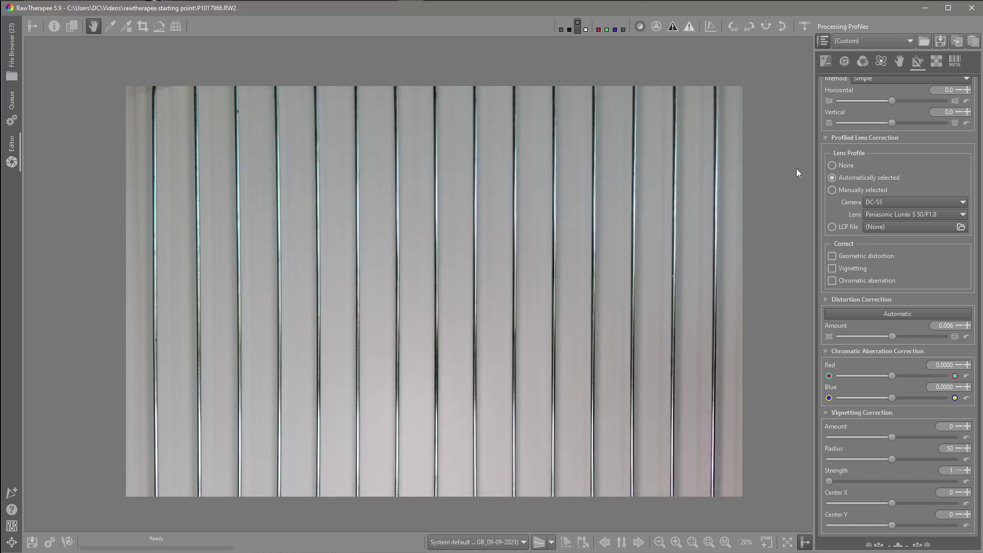